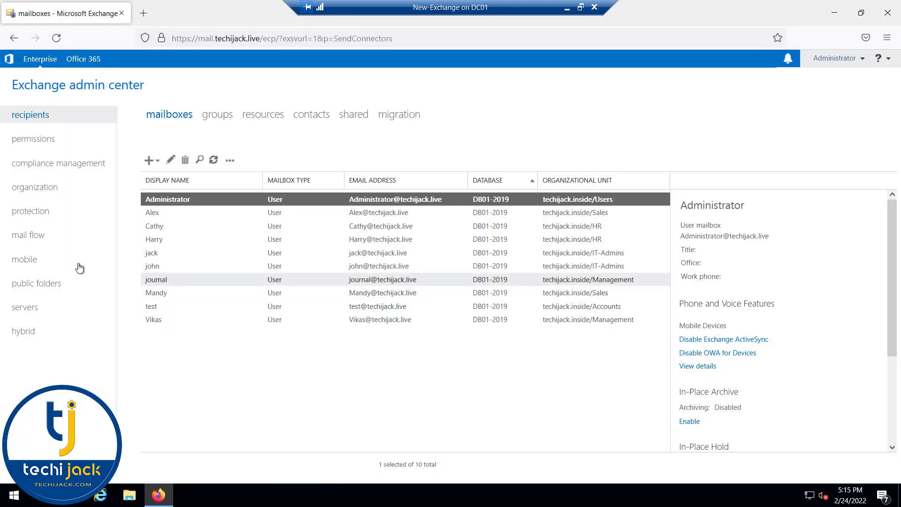
# Open the protection malware filter page listing the Default policy at Lowest priority
pyautogui.click(21, 211)
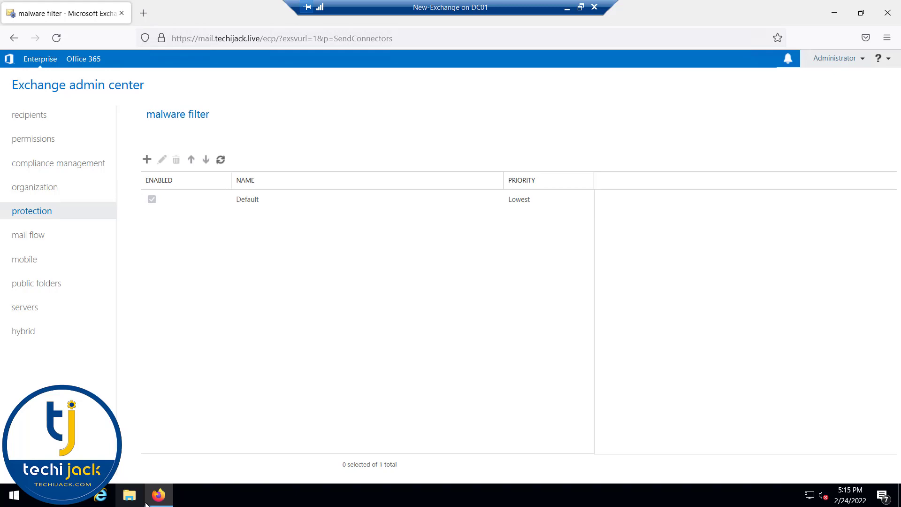
# Launch Exchange Management Shell from Start and run Get-TransportAgent
pyautogui.click(158, 495)
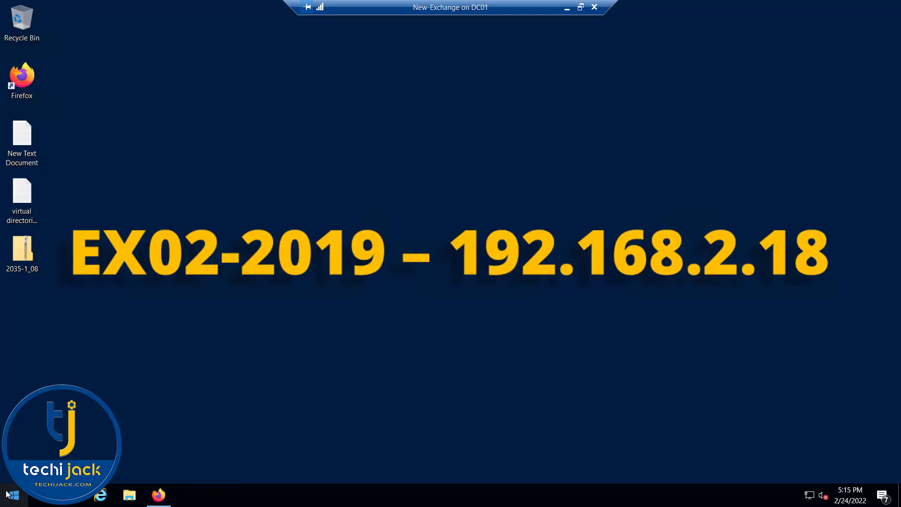
pyautogui.click(14, 496)
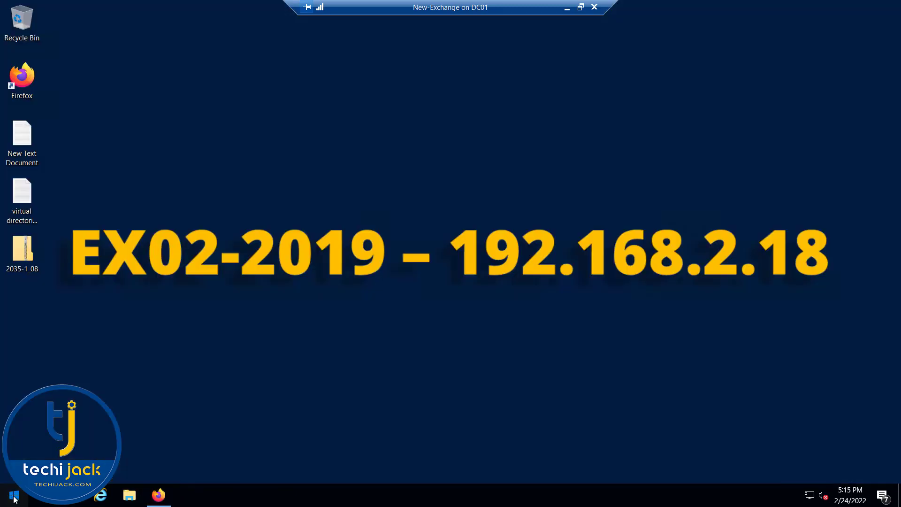
pyautogui.click(106, 224)
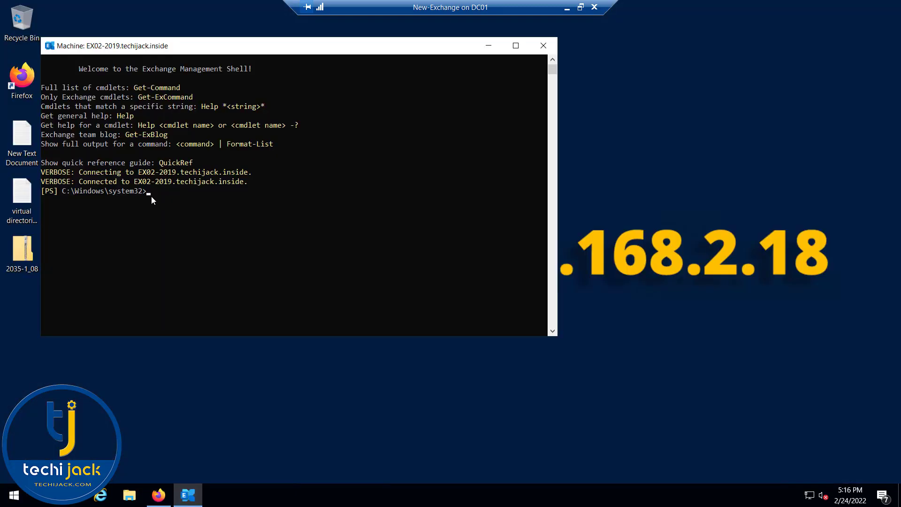
pyautogui.write('sportAgent')
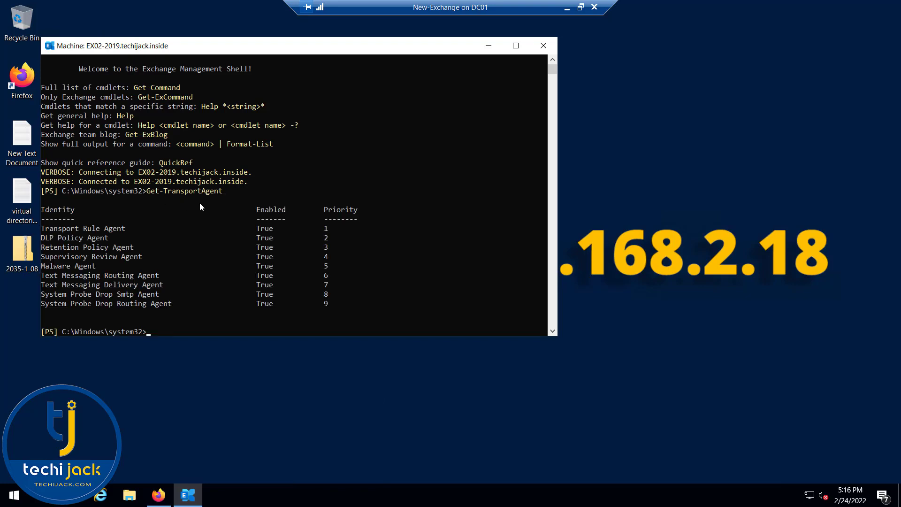
# Highlight the Malware Agent row showing enabled True and priority 5
pyautogui.moveTo(41, 266); pyautogui.dragTo(90, 267)
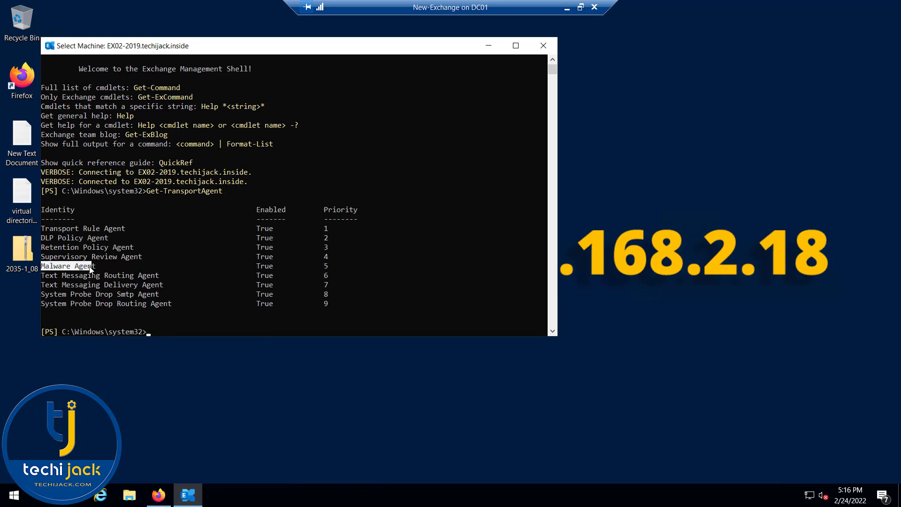
pyautogui.doubleClick(263, 266)
pyautogui.doubleClick(326, 266)
pyautogui.press('super+e')
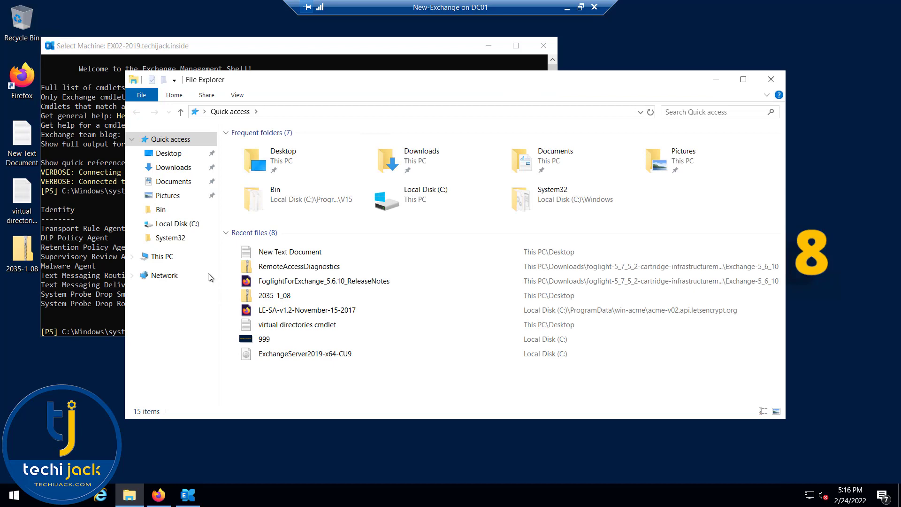
# Browse to C:\Program Files\Microsoft\Exchange Server\V15\Scripts and type 'dag' to jump through files
pyautogui.click(156, 263)
pyautogui.doubleClick(352, 281)
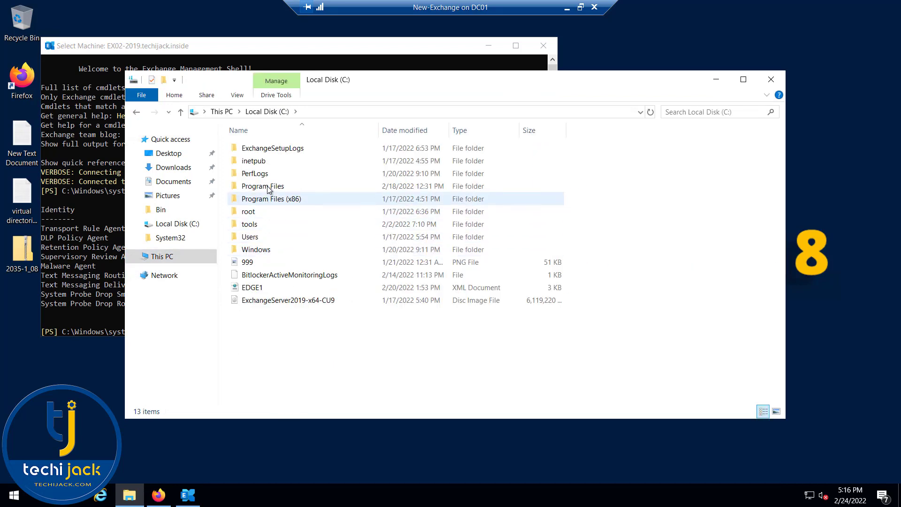
pyautogui.click(268, 186)
pyautogui.doubleClick(268, 187)
pyautogui.doubleClick(264, 174)
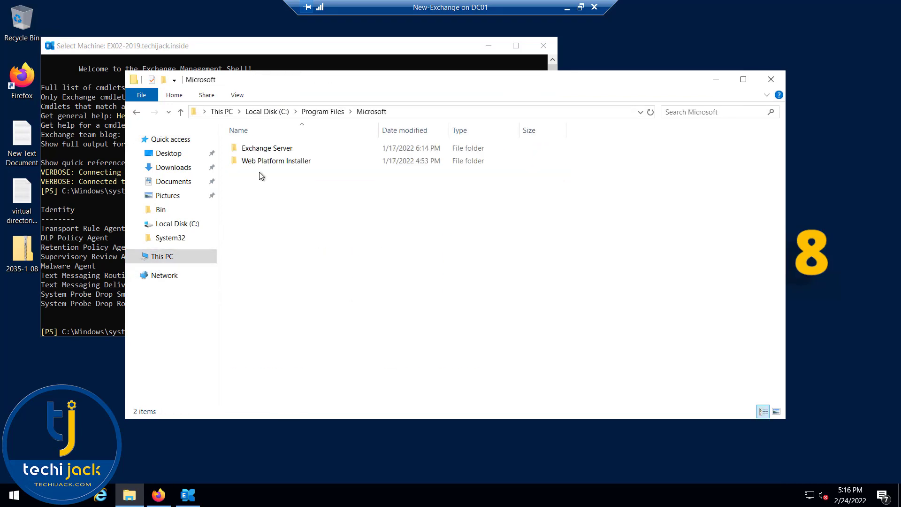
pyautogui.click(268, 147)
pyautogui.doubleClick(267, 148)
pyautogui.doubleClick(254, 148)
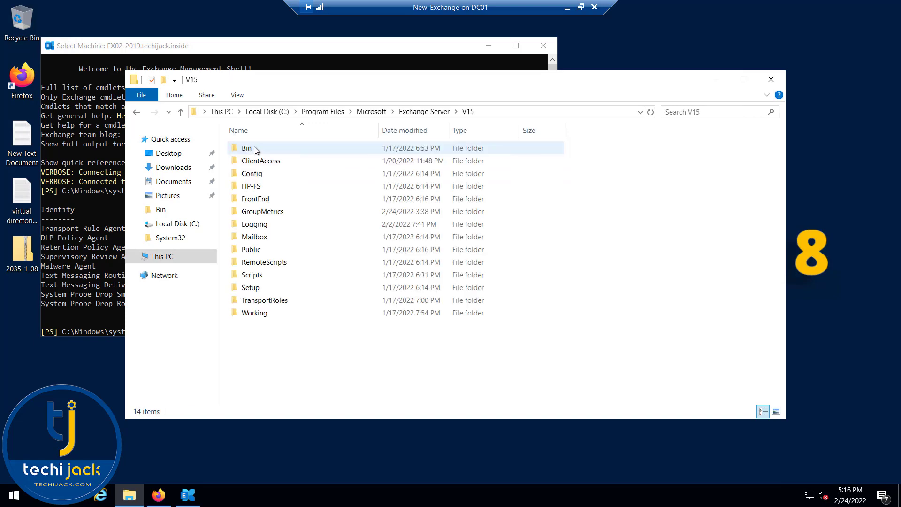
pyautogui.doubleClick(250, 275)
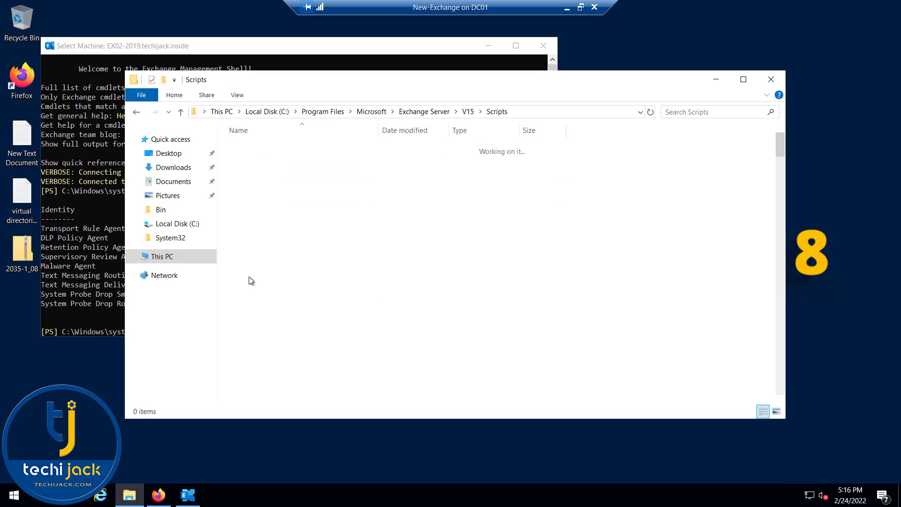
pyautogui.click(244, 291)
pyautogui.write('dag')
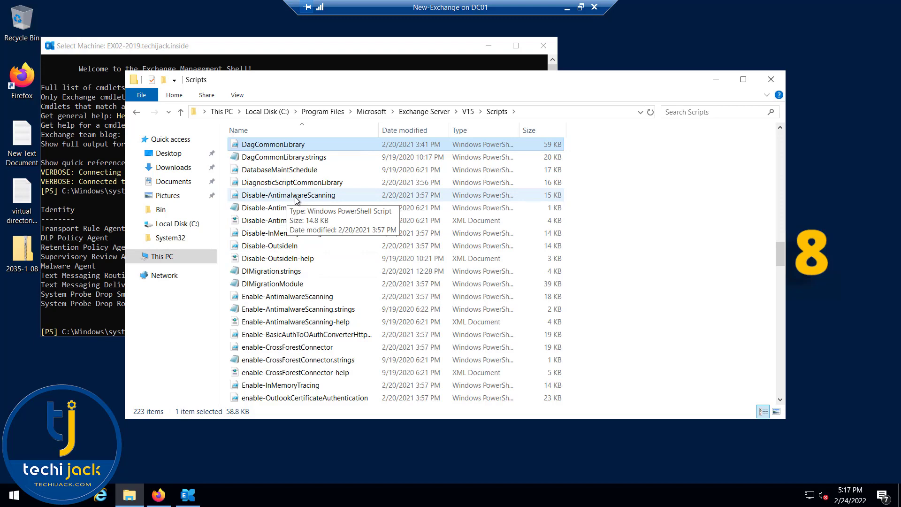
# In the shell, cd to the V15 Scripts folder and run Disable-AntimalwareScanning.ps1
pyautogui.click(296, 197)
pyautogui.hotkey('alt', 'Tab')
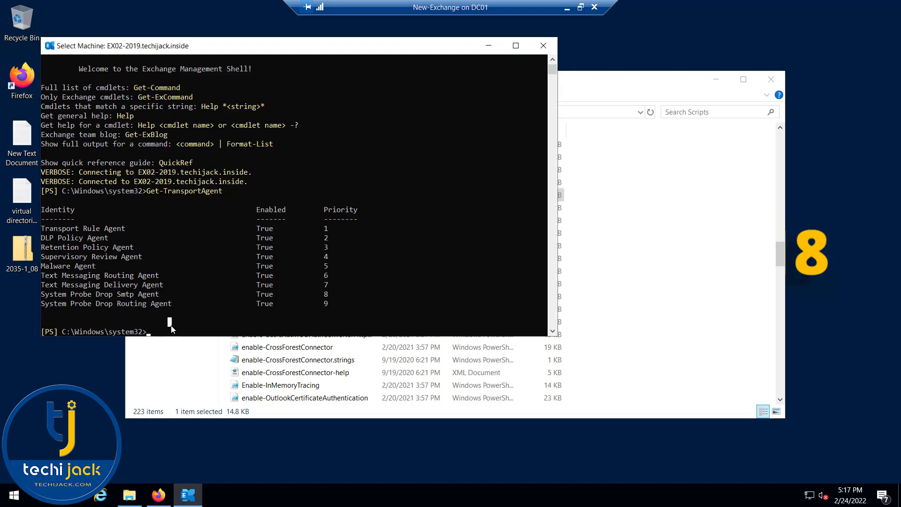
pyautogui.write('cd\\')
pyautogui.press('Return')
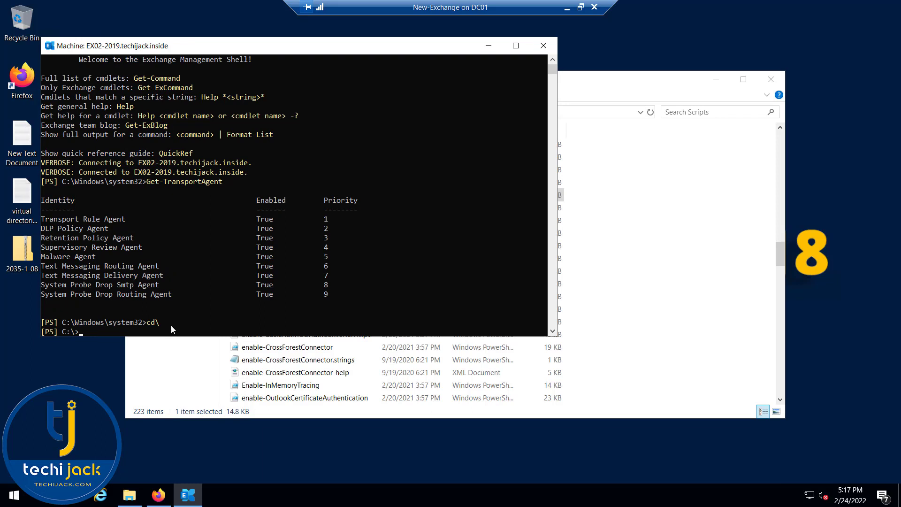
pyautogui.write('cd')
pyautogui.write("'.\\Program Files\\' cd .\\Microsoft\\ cd '.\\Exchange Server\\' cd .\\V15\\ cd .\\Scripts\\ ")
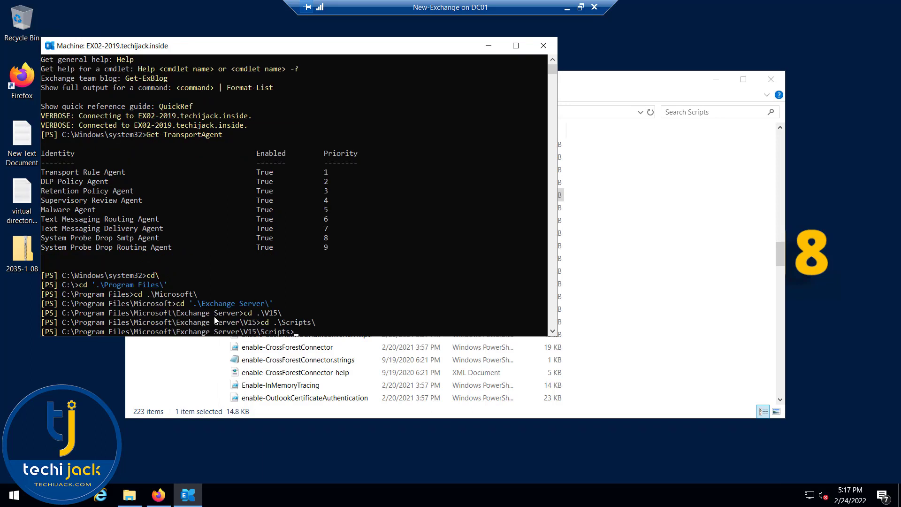
pyautogui.write('.\\Disable-Anti')
pyautogui.press('Tab')
pyautogui.press('Return')
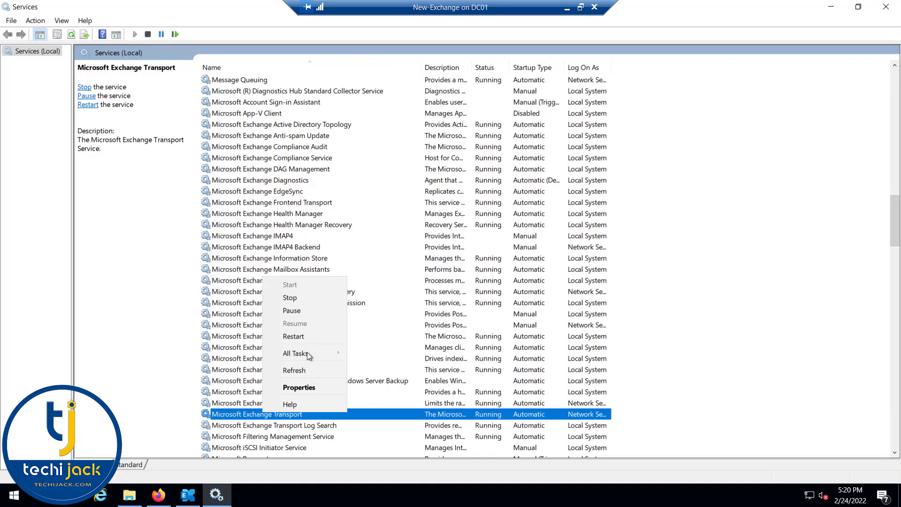
# Restart Microsoft Exchange Transport in Services, then close Services and return to the shell
pyautogui.click(295, 336)
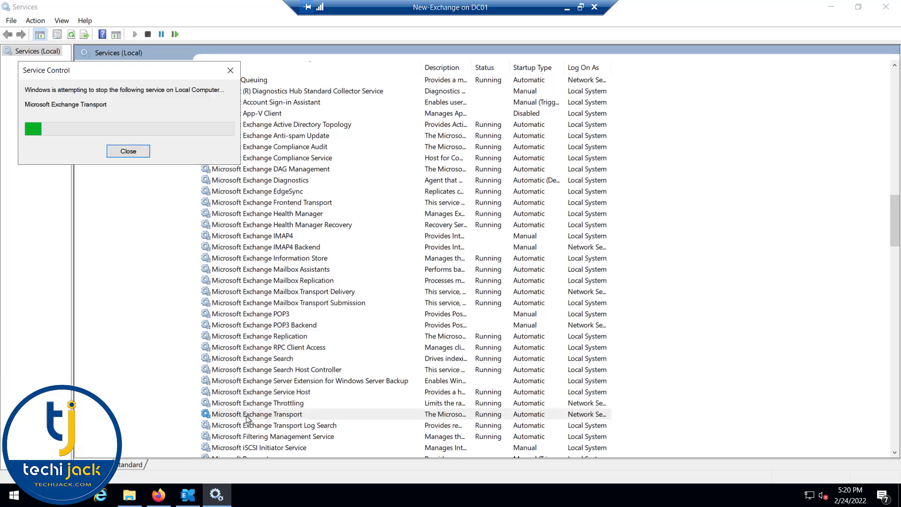
pyautogui.click(886, 7)
pyautogui.click(188, 494)
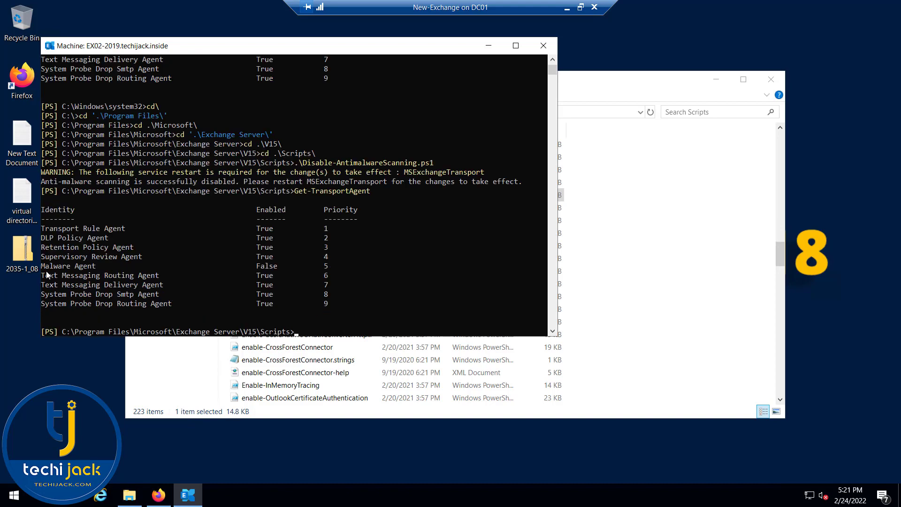
# Mark the Malware Agent row now showing False, then clear the selection
pyautogui.moveTo(46, 267); pyautogui.dragTo(111, 262)
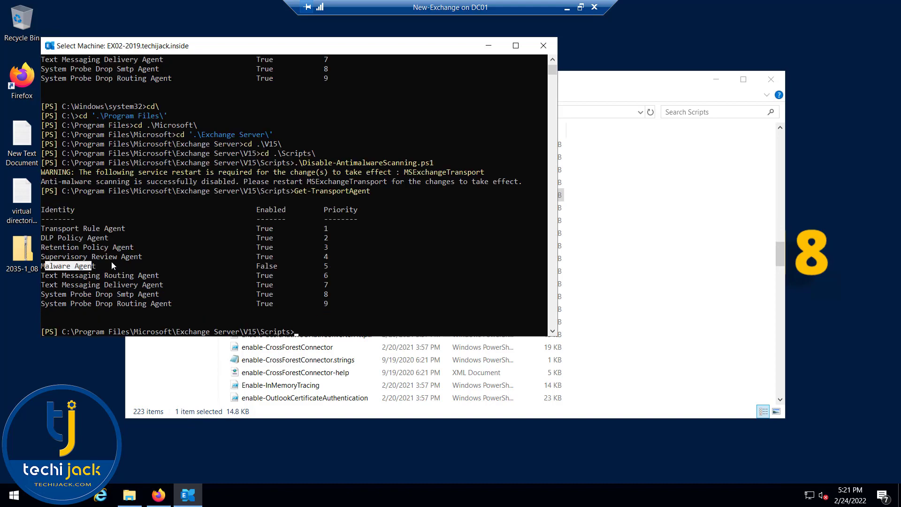
pyautogui.doubleClick(263, 265)
pyautogui.rightClick(263, 266)
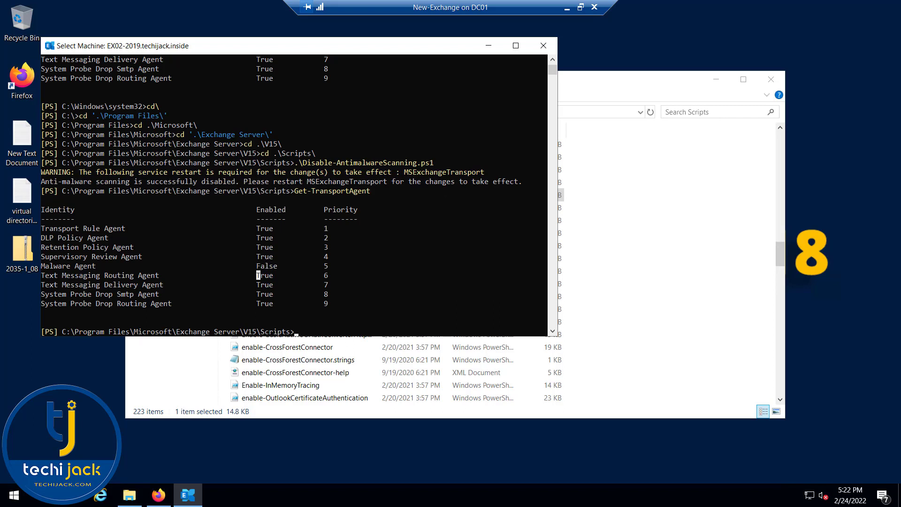
pyautogui.click(266, 237)
pyautogui.click(304, 323)
pyautogui.press('Escape')
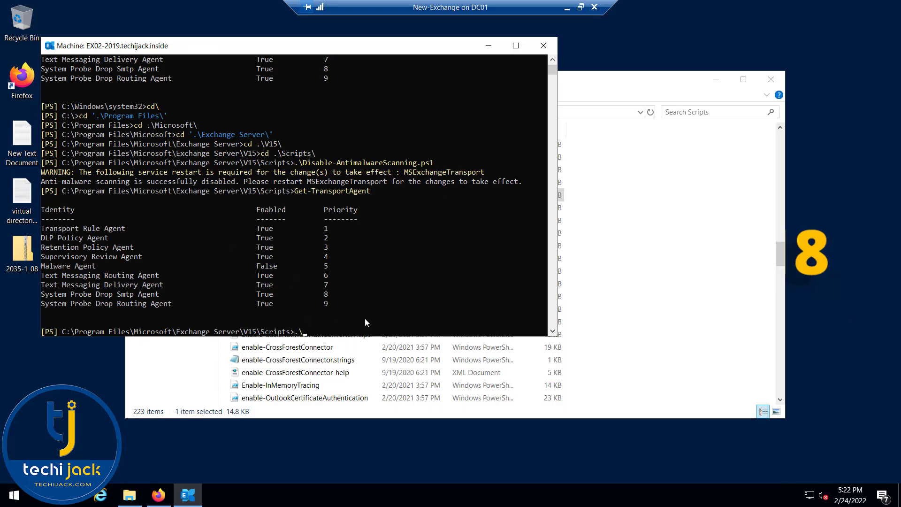
# Run .\Enable-AntimalwareScanning.ps1 and note the engine-update check line
pyautogui.write('.\\Enable-AntimalwareScanning.ps1')
pyautogui.press('Return')
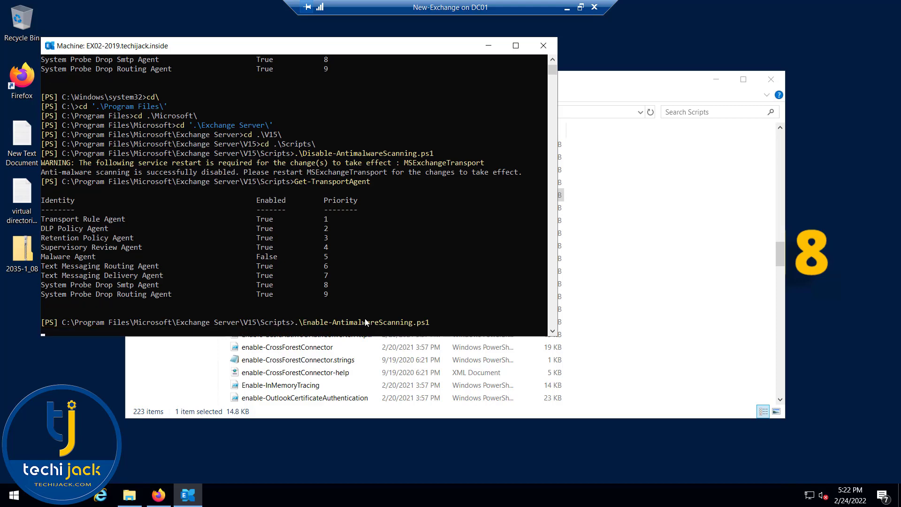
pyautogui.moveTo(44, 294); pyautogui.dragTo(276, 295)
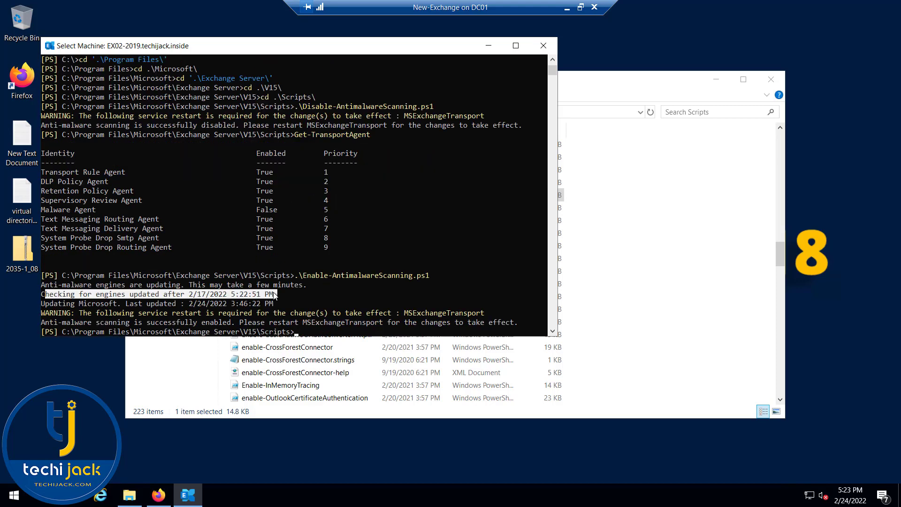
pyautogui.press('Escape')
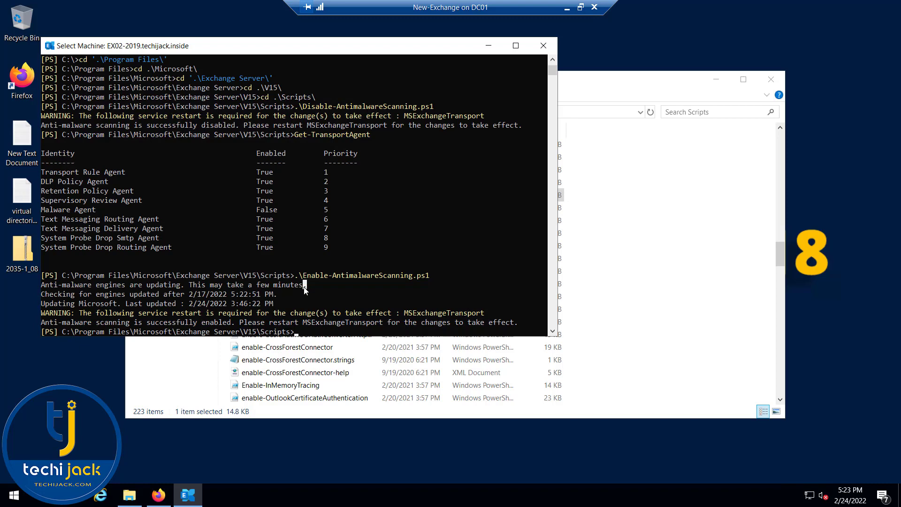
# Run Restart-Service MSExchangeTransport and Get-TransportAgent, confirming Malware Agent is True
pyautogui.write('Restart-Service MSExchangeTransport')
pyautogui.press('Return')
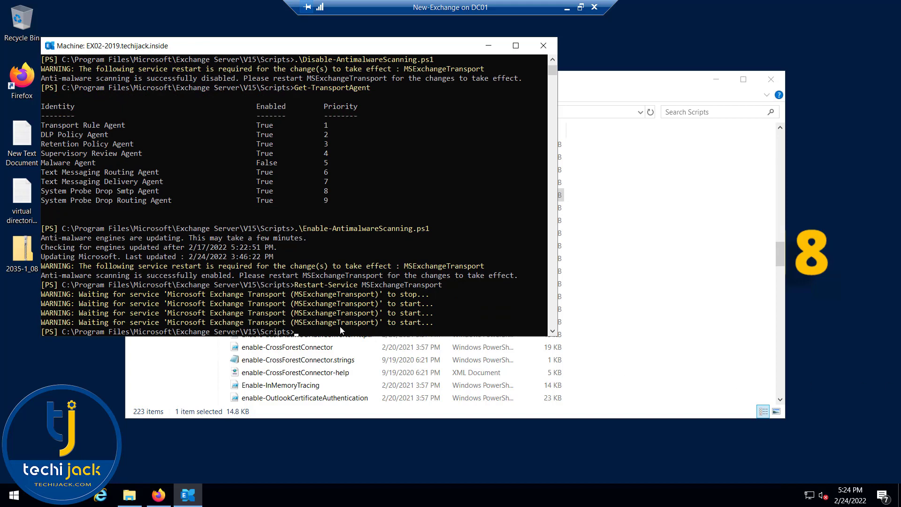
pyautogui.write('Get-TransportAgent')
pyautogui.press('Return')
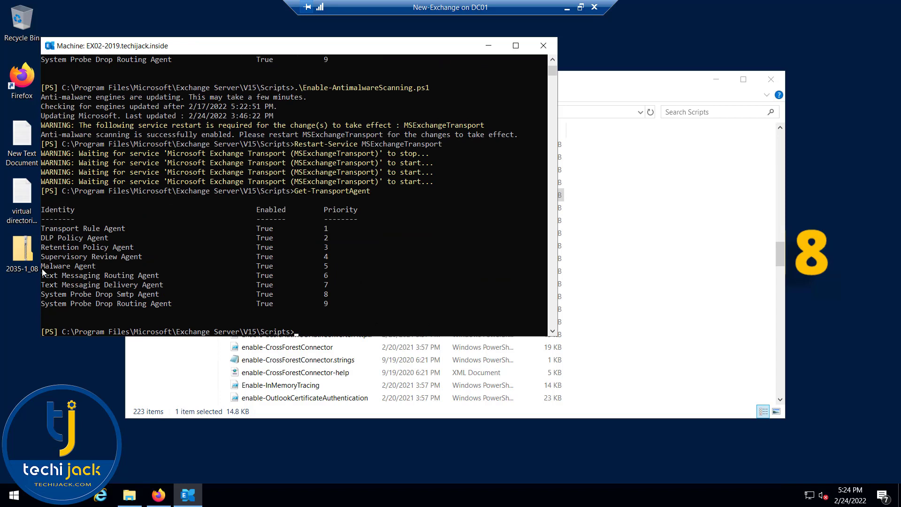
pyautogui.moveTo(42, 268); pyautogui.dragTo(101, 267)
pyautogui.doubleClick(269, 268)
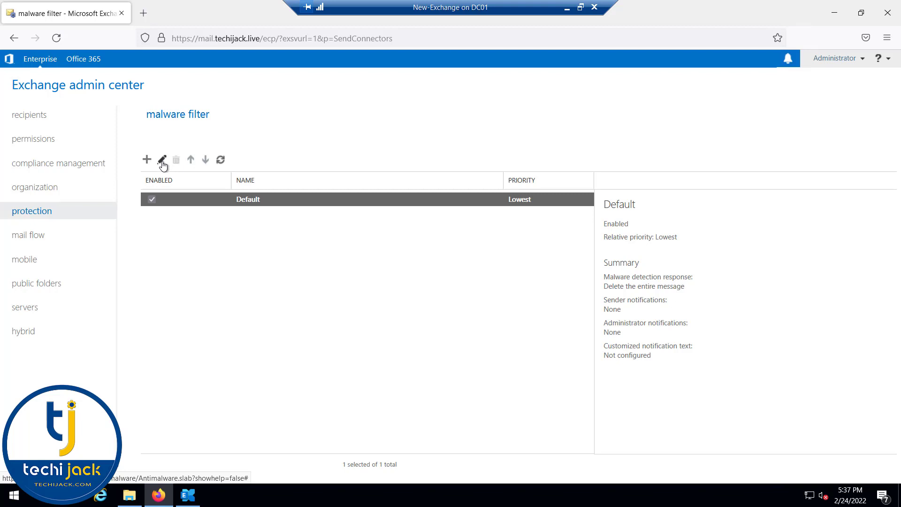
# Set Default policy to delete all attachments with pasted custom alert text and notify internal senders
pyautogui.click(160, 167)
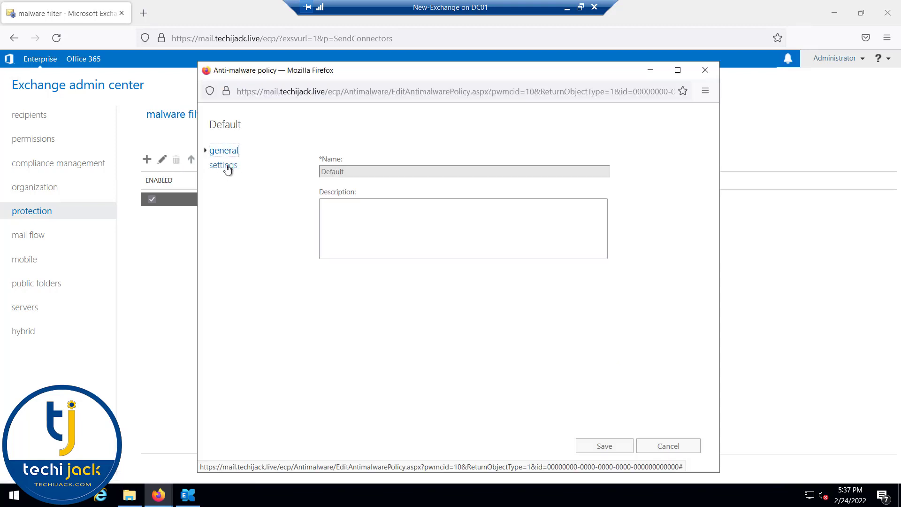
pyautogui.click(224, 165)
pyautogui.moveTo(397, 196)
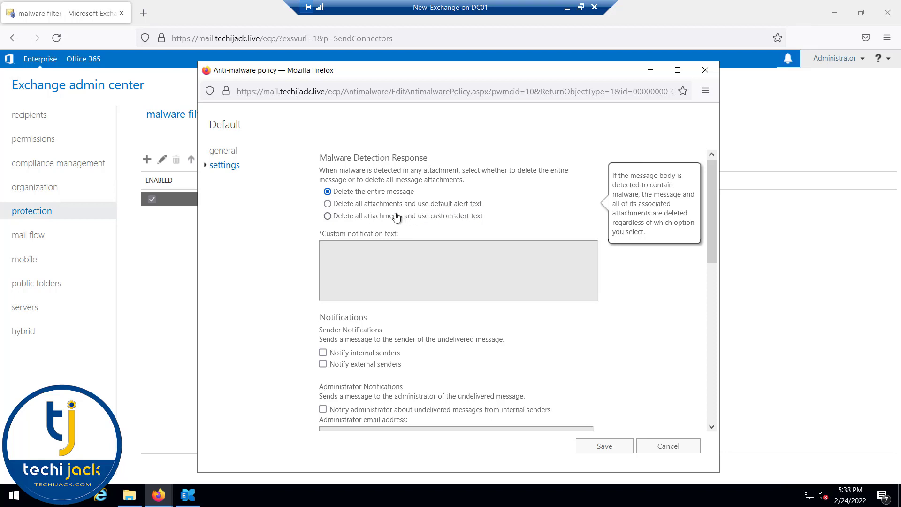
pyautogui.click(342, 220)
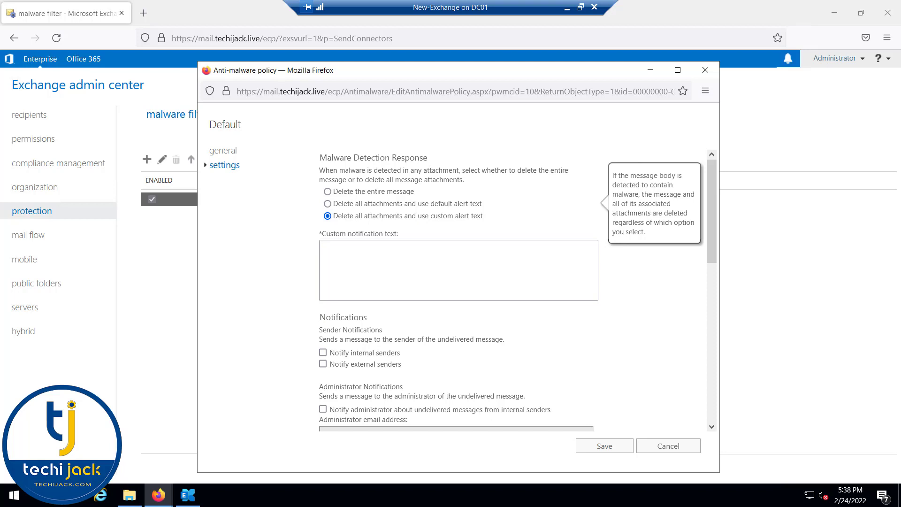
pyautogui.click(377, 244)
pyautogui.hotkey('ctrl', 'v')
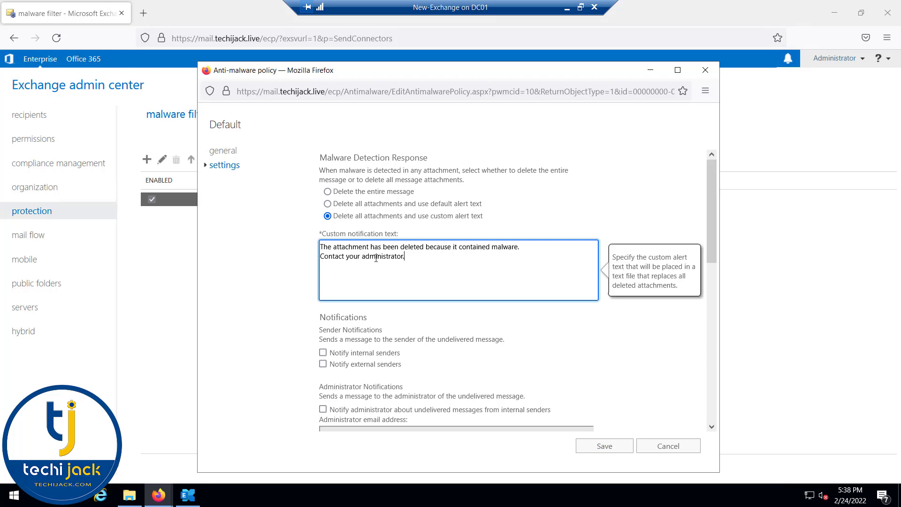
pyautogui.click(322, 352)
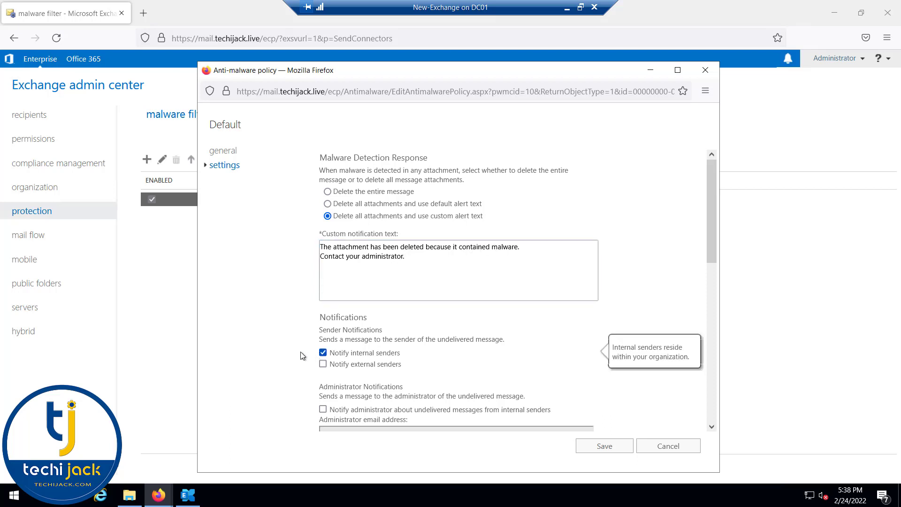
# Notify external senders and alert the administrator's address about internal senders
pyautogui.scroll(-3, 371, 349)
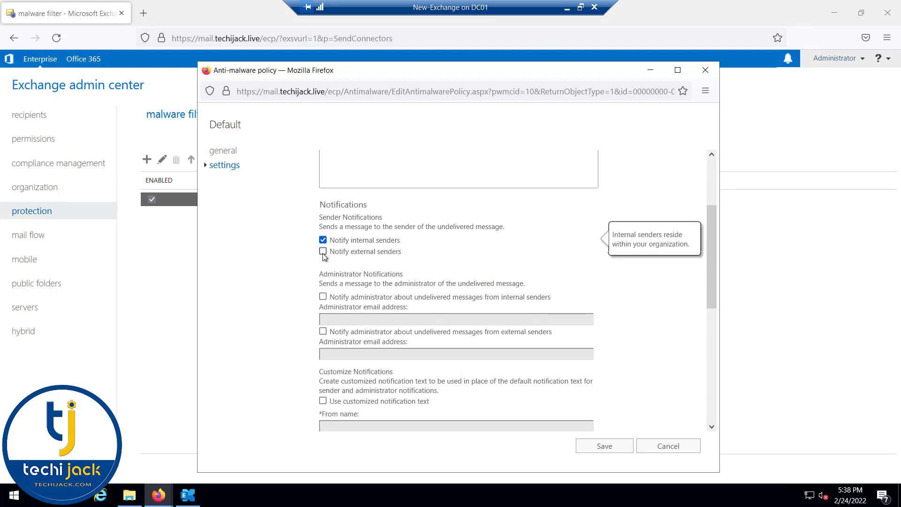
pyautogui.click(322, 251)
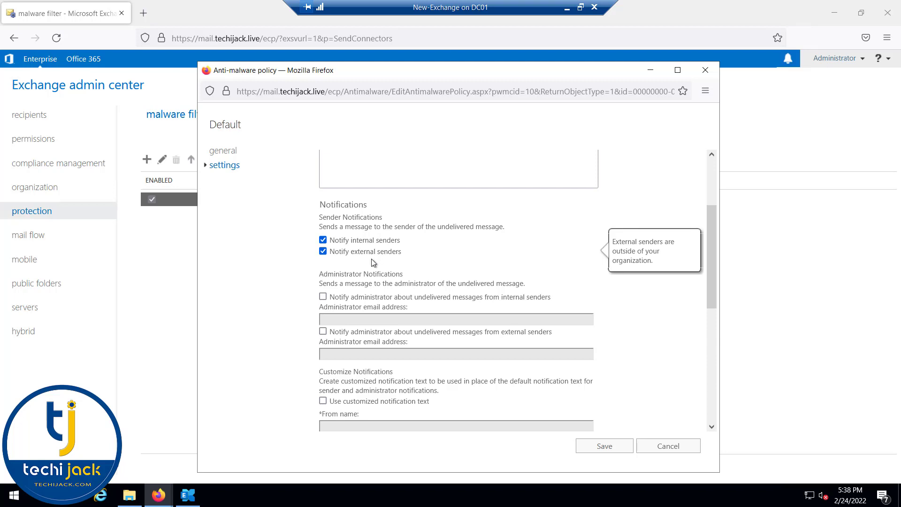
pyautogui.moveTo(461, 305)
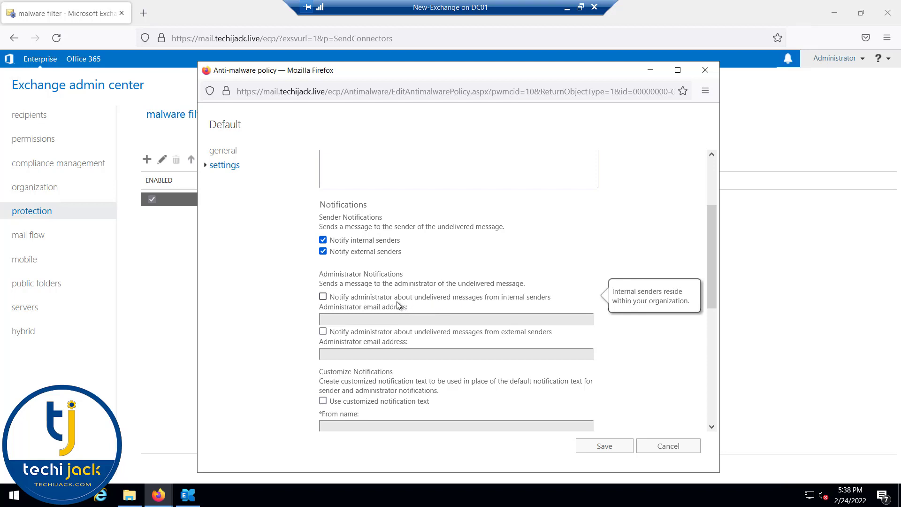
pyautogui.click(324, 297)
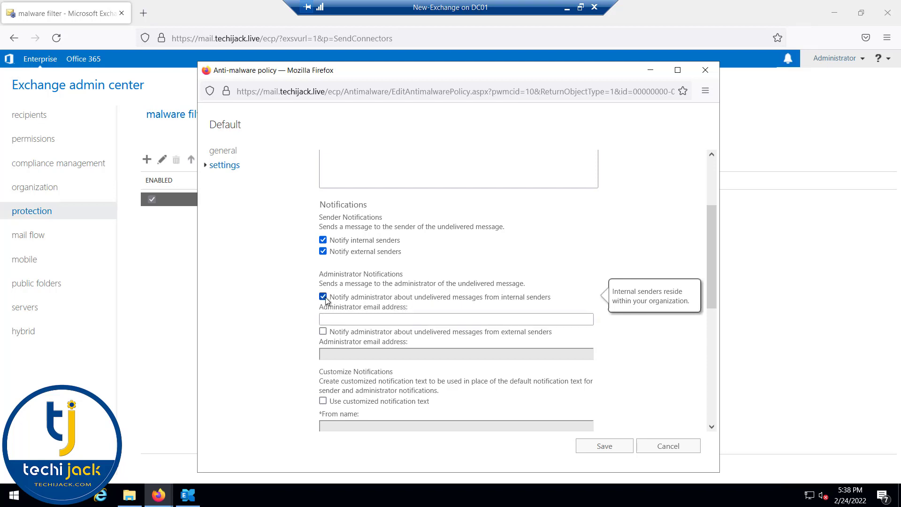
pyautogui.click(340, 320)
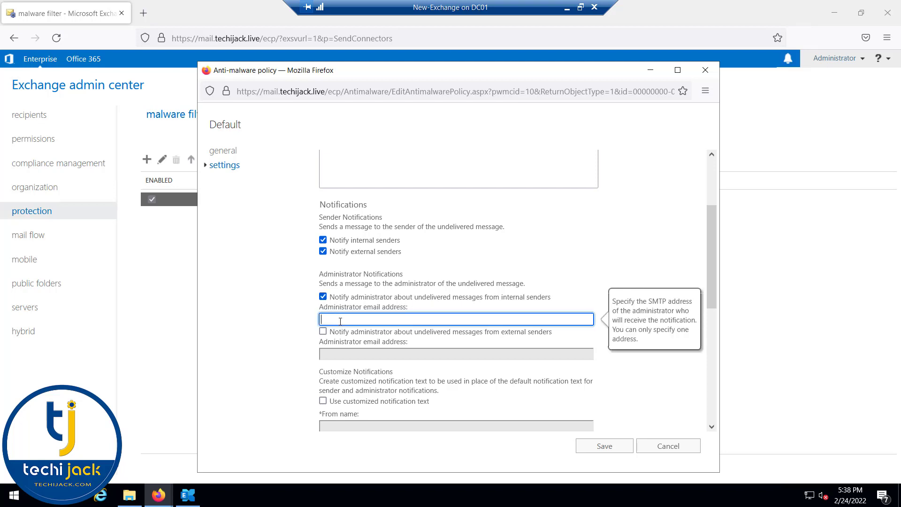
pyautogui.hotkey('ctrl', 'v')
pyautogui.hotkey('ctrl', 'a')
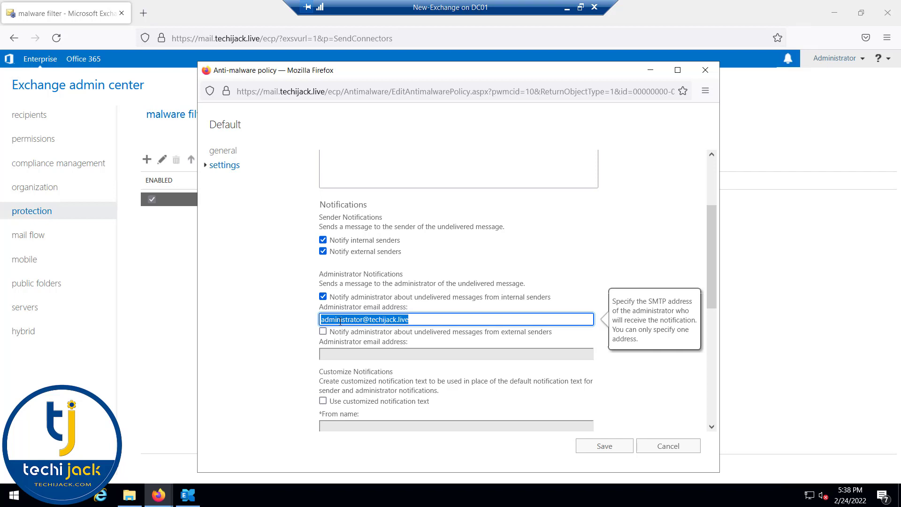
# Alert the administrator's address about external senders' blocked messages too
pyautogui.click(434, 333)
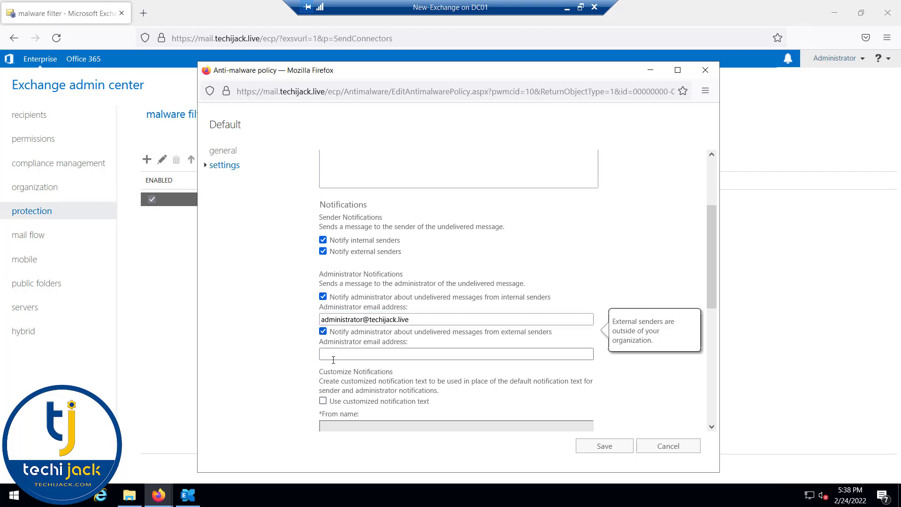
pyautogui.click(335, 356)
pyautogui.hotkey('ctrl', 'v')
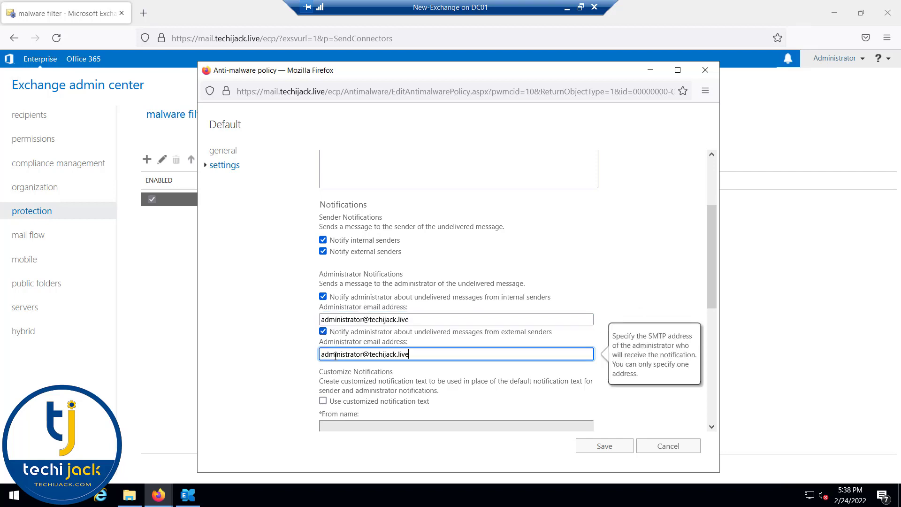
pyautogui.scroll(-3, 335, 356)
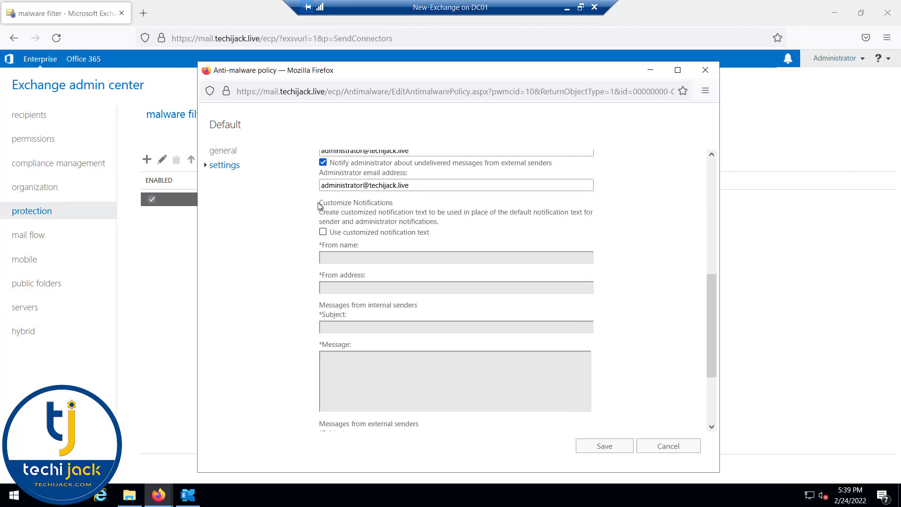
pyautogui.moveTo(319, 203); pyautogui.dragTo(379, 198)
# Turn 'Use customized notification text' on, then back off
pyautogui.click(382, 233)
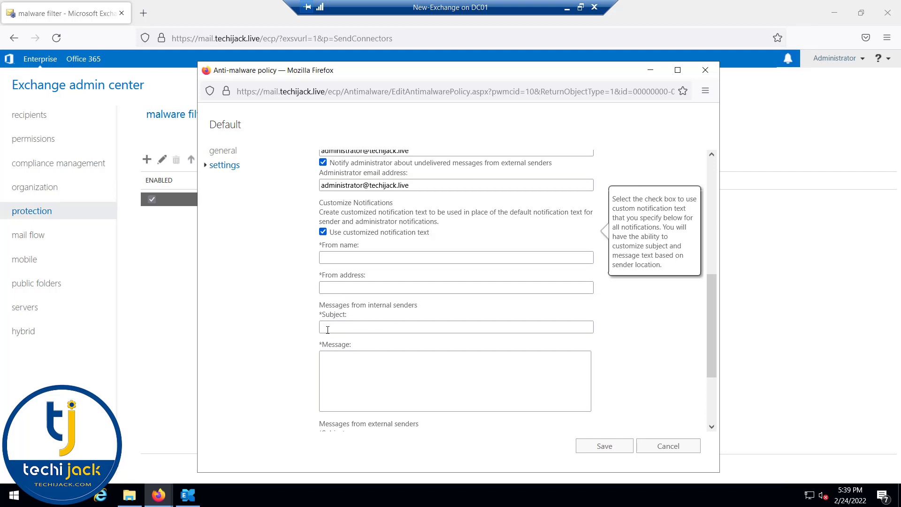
pyautogui.click(325, 326)
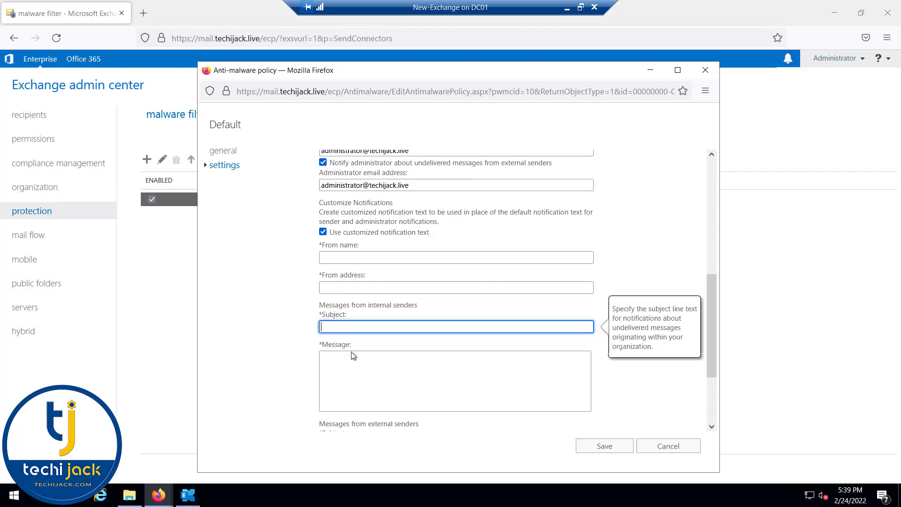
pyautogui.click(233, 362)
pyautogui.scroll(-4, 357, 371)
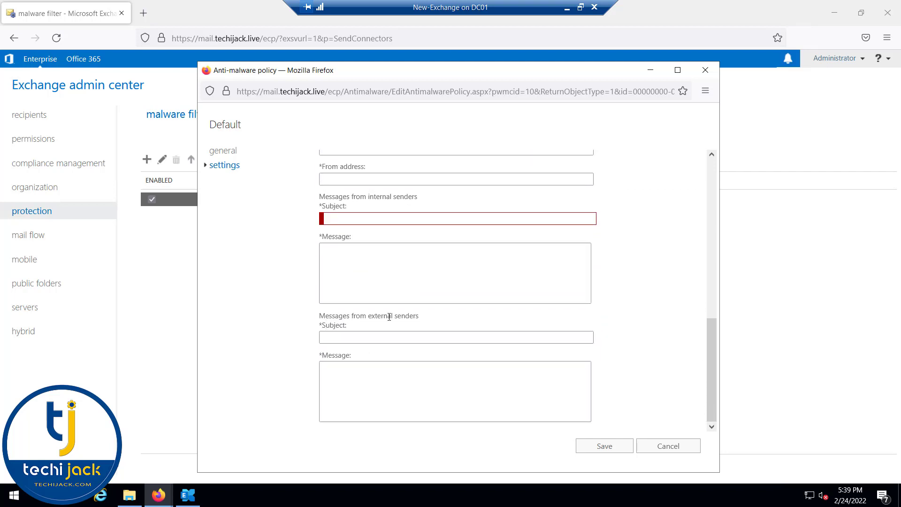
pyautogui.scroll(5, 408, 336)
pyautogui.click(323, 292)
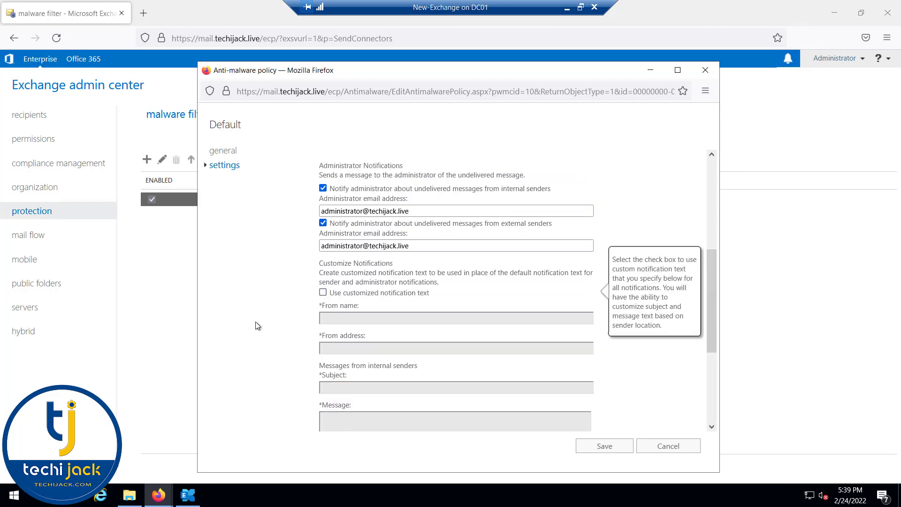
# Save the Default malware policy changes
pyautogui.scroll(2, 381, 249)
pyautogui.scroll(-5, 461, 317)
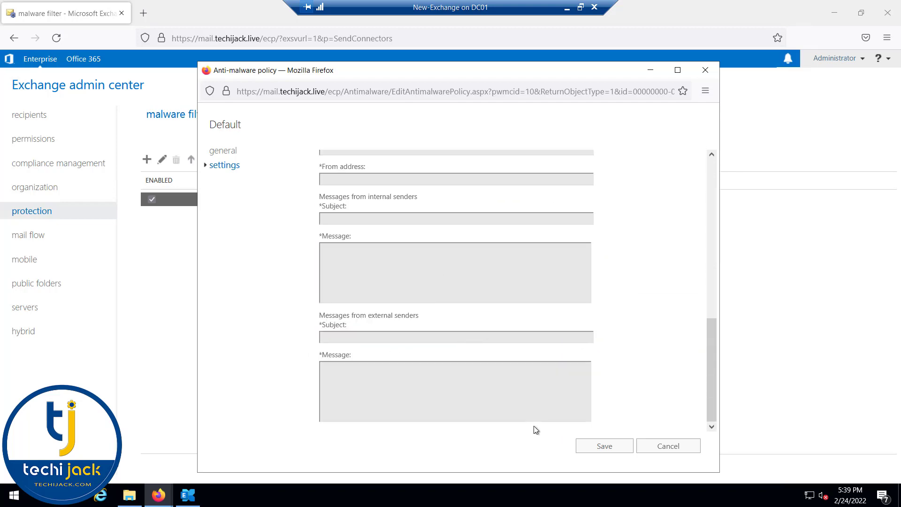
pyautogui.click(605, 446)
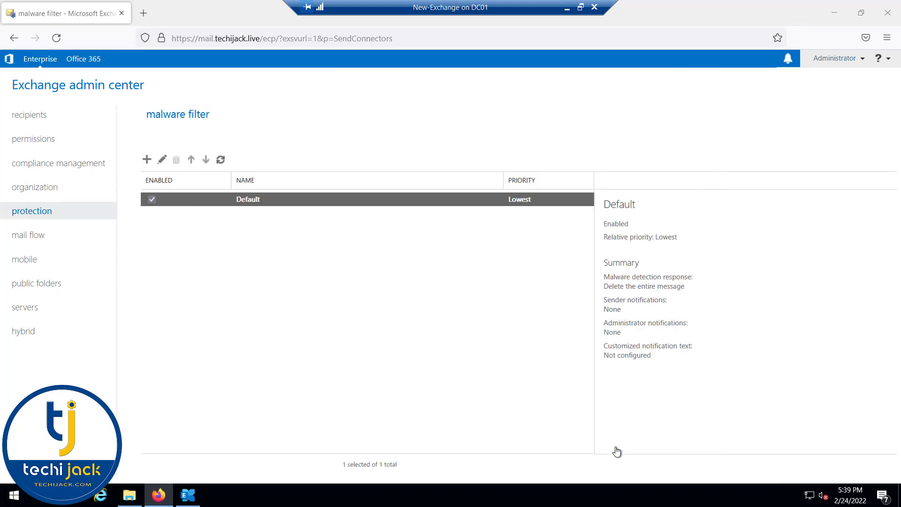